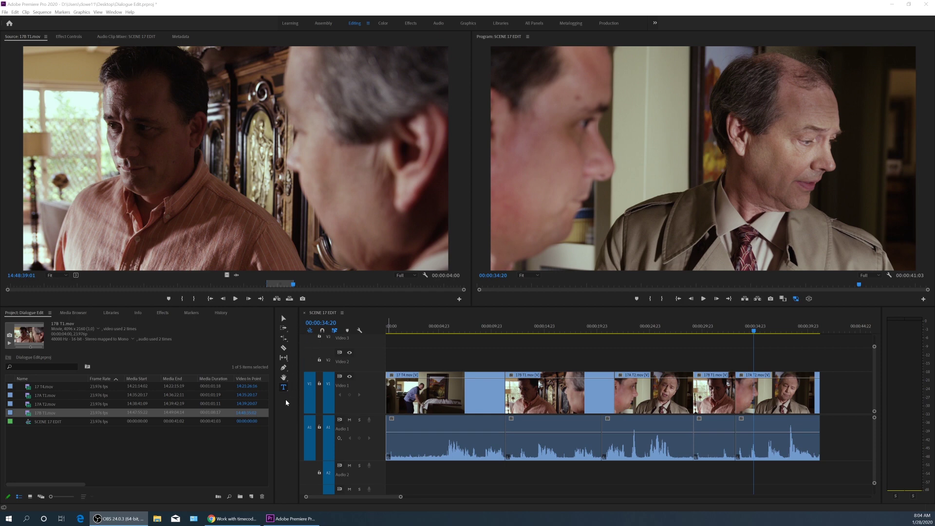
Focus the timeline and switch between the Selection and Razor tools
click(286, 395)
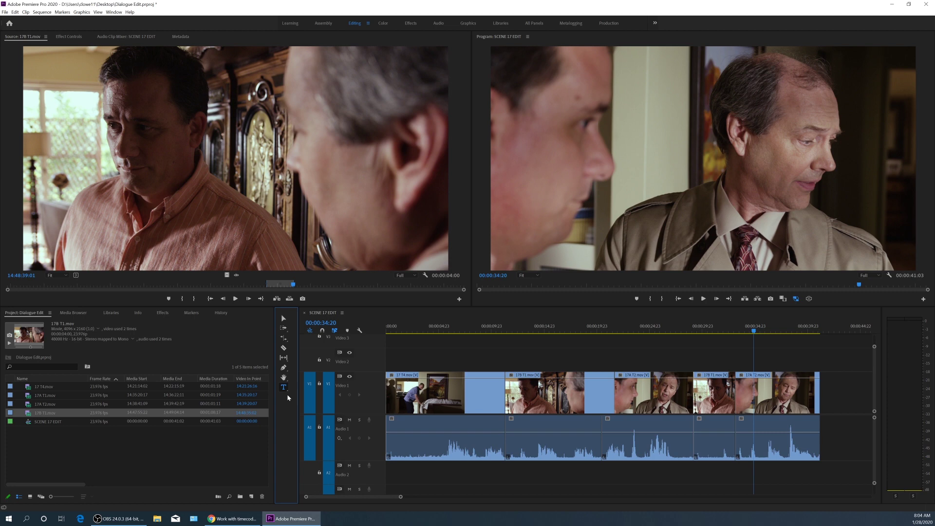
key(v)
click(287, 352)
click(286, 321)
Split 17 T4 with the Razor, delete its first piece, then undo it
key(c)
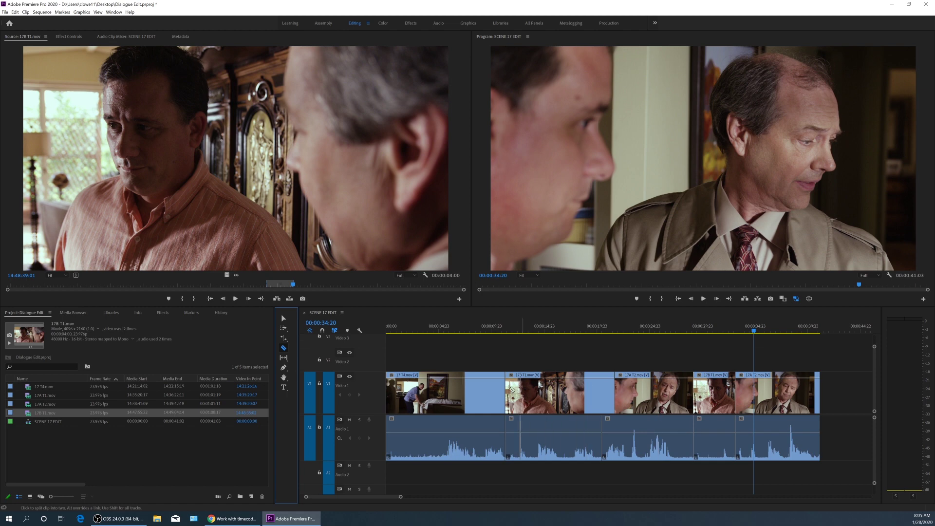
click(436, 391)
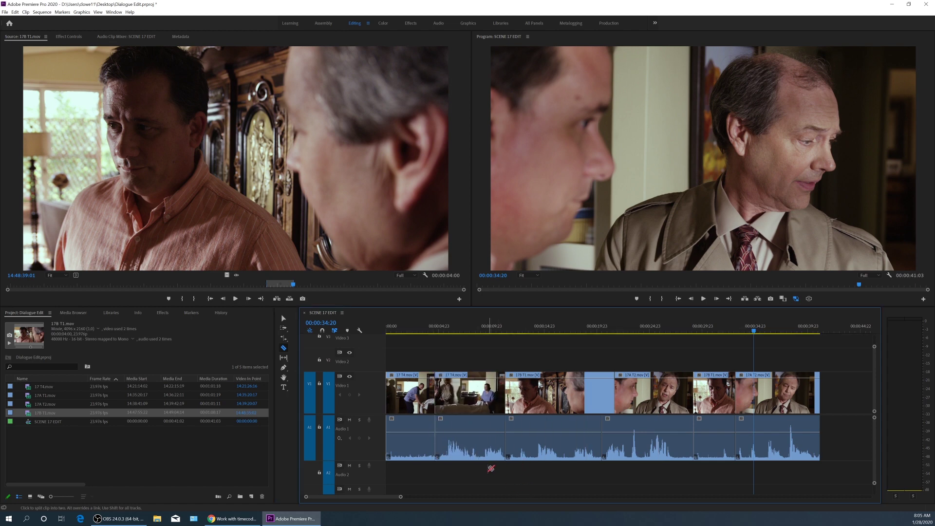
key(v)
click(413, 403)
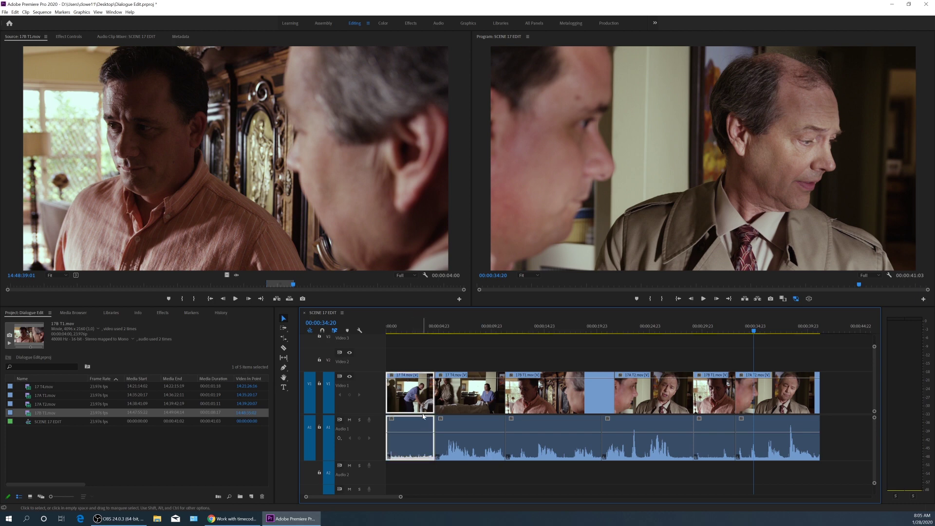
key(Delete)
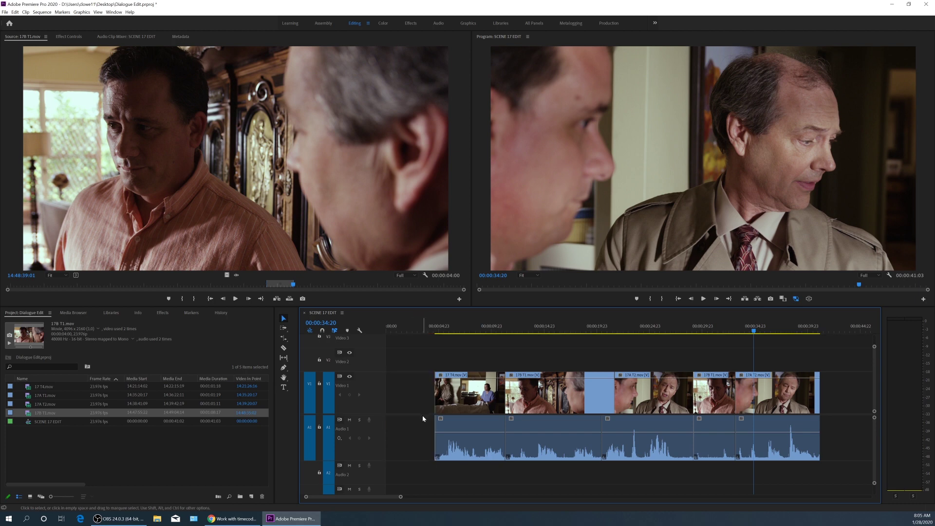
key(ctrl+z)
key(ctrl+z)
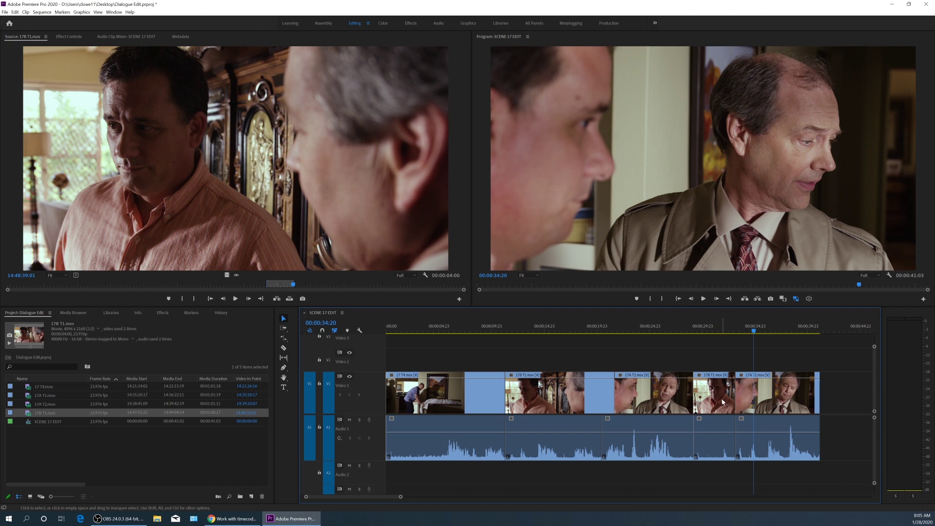
Razor-cut the 17 T4 clip with the playhead set to 00:00:04:07
key(c)
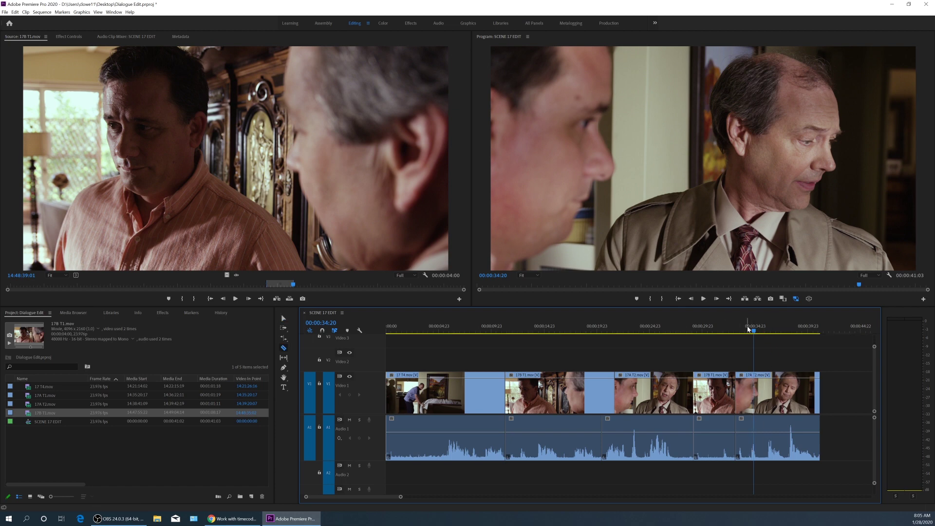
drag(465, 331, 443, 333)
key(Left)
key(Left)
key(Left)
key(Left)
key(Left)
key(Left)
key(Left)
key(Left)
key(Left)
key(Left)
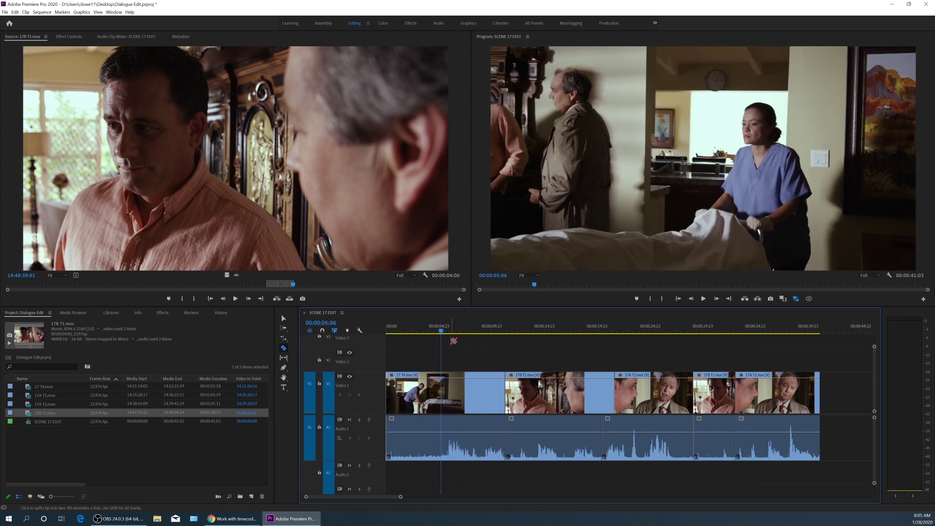
key(Left)
key(Left)
key(Left)
key(Left)
key(Left)
key(Left)
key(Left)
key(Left)
key(Left)
key(Left)
key(Left)
key(Left)
key(Left)
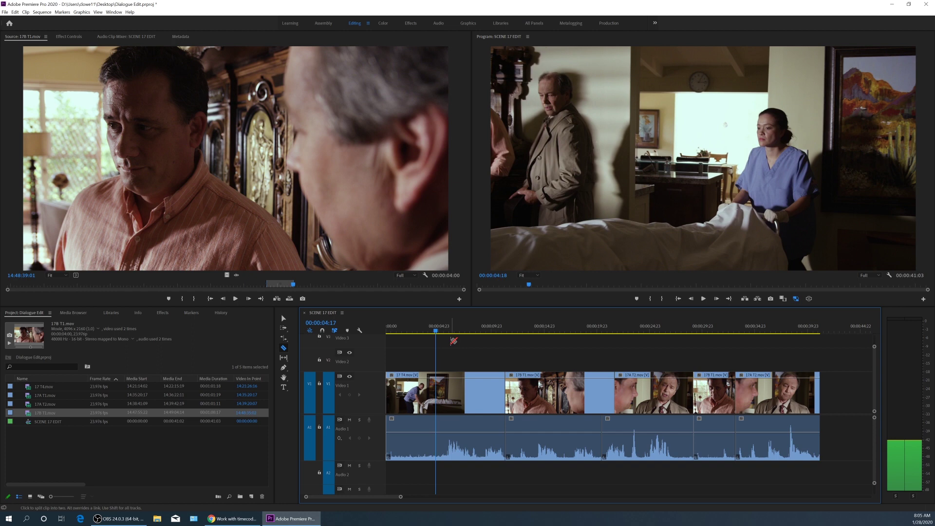
key(Left)
key(Left)
key(Left)
key(Left)
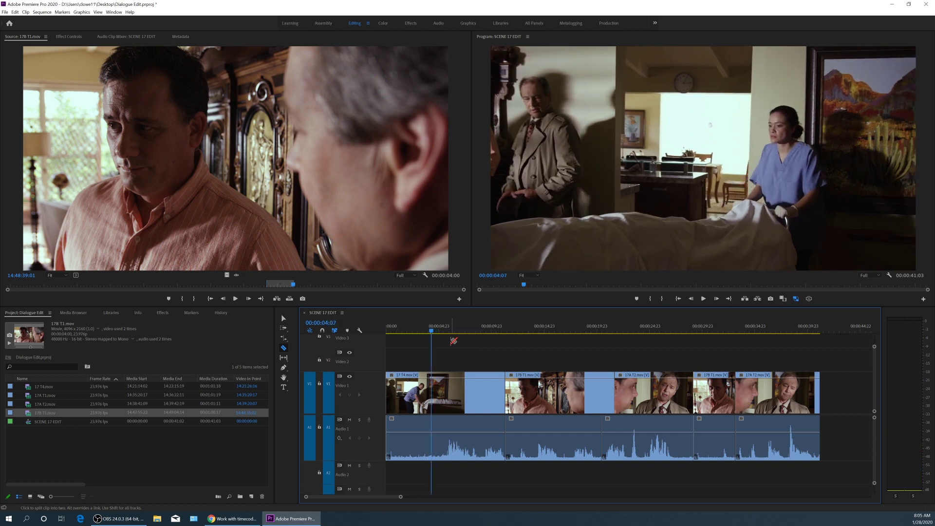
click(432, 393)
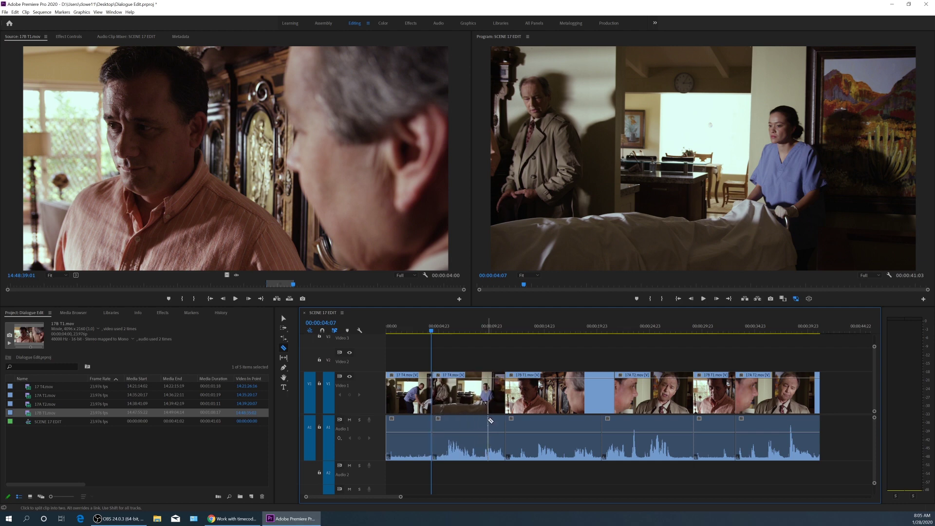
Zoom into the timeline around the cut, then undo the split
key(=)
key(=)
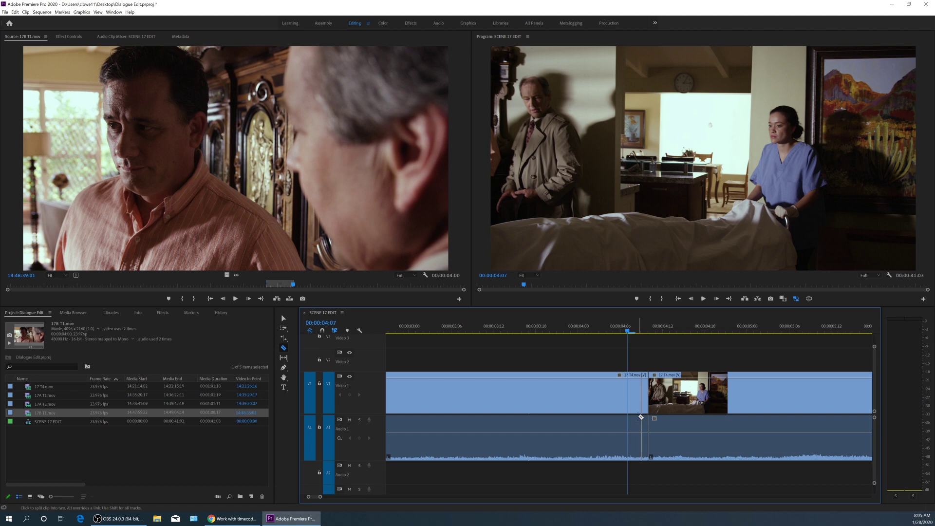
scroll(641, 417, down, 8)
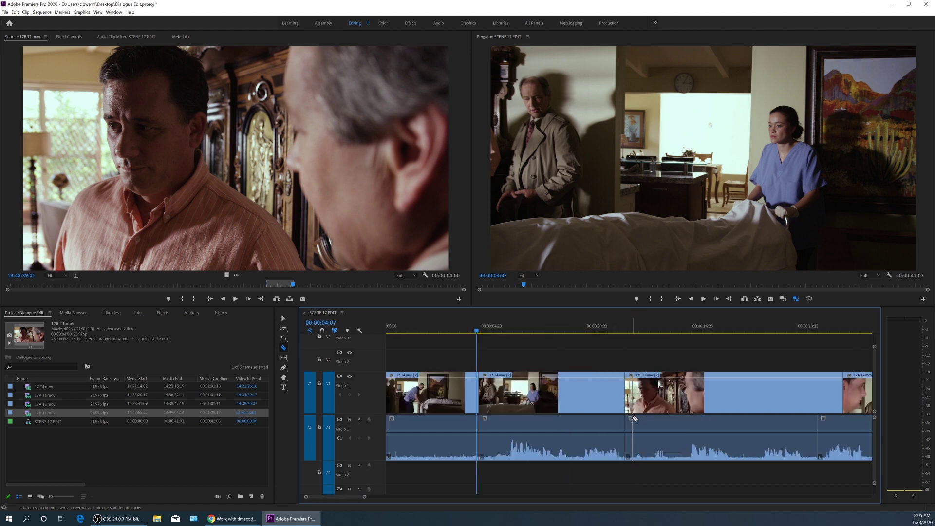
key(ctrl+z)
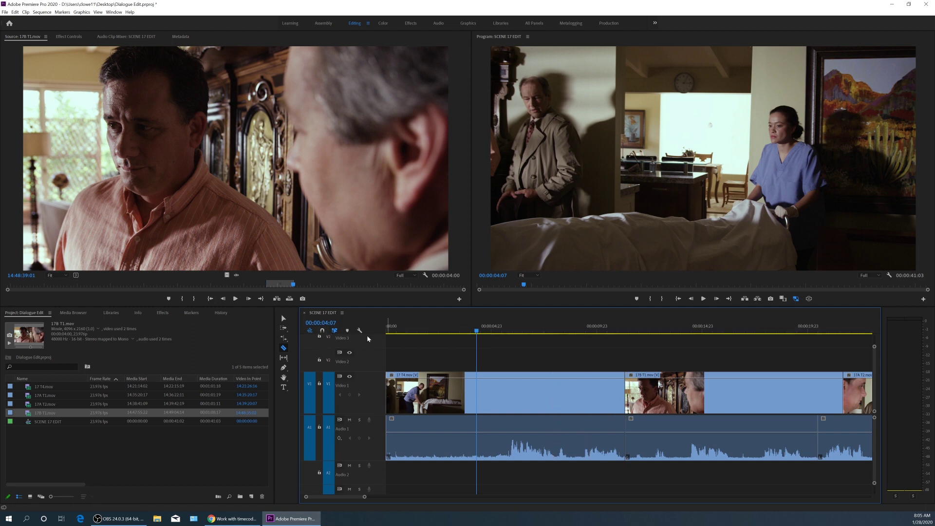
With snapping on, split 17 T4 at the playhead, delete the first piece, then restore it
click(322, 331)
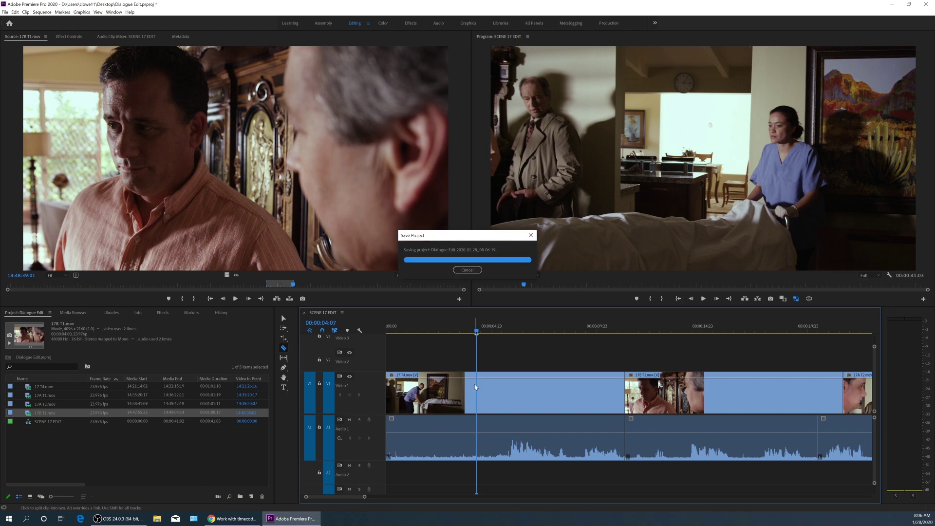
click(476, 387)
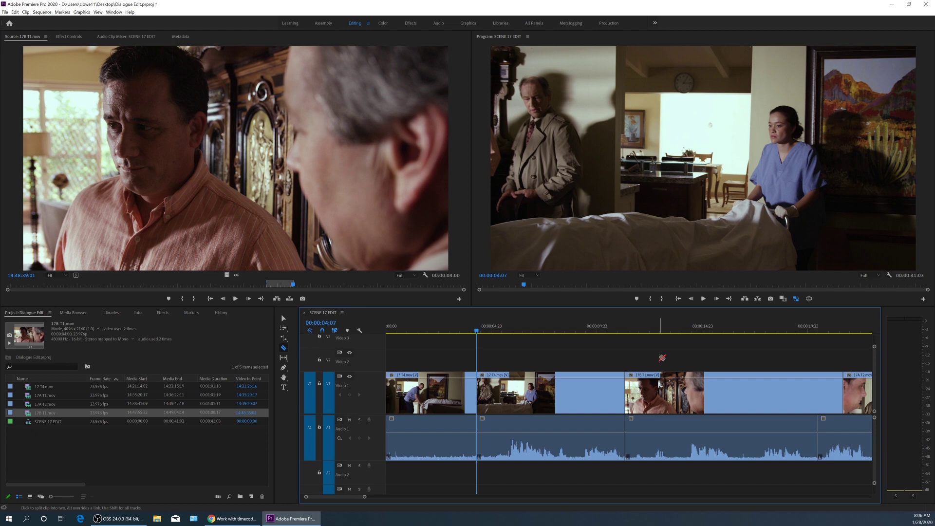
key(v)
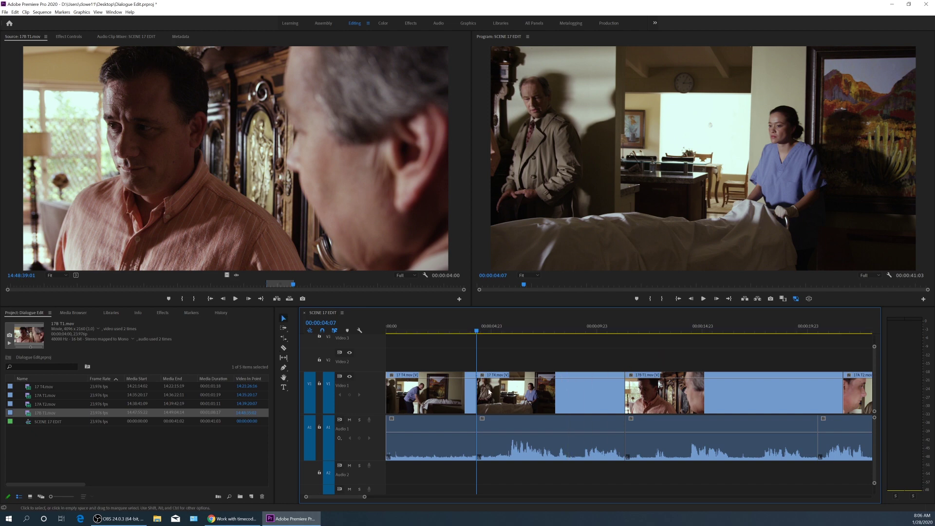
click(456, 393)
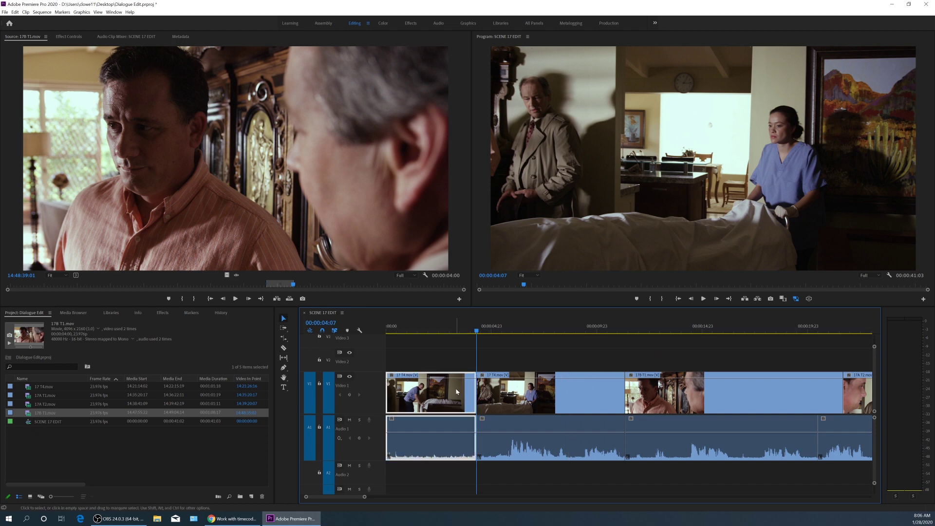
key(Delete)
key(ctrl+z)
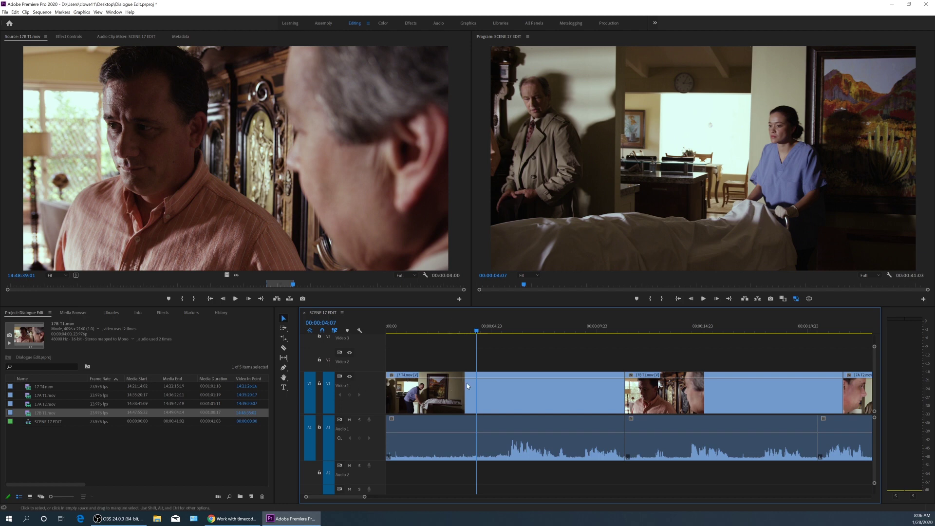
Razor-cut the first 17 T4.mov clip at the playhead, then move the playhead to 00:00:06:00
click(498, 382)
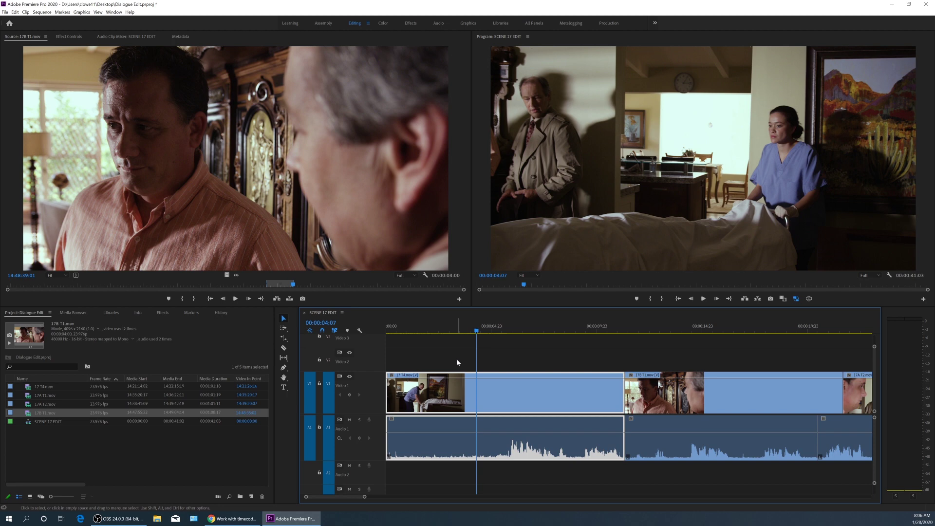
key(c)
click(520, 388)
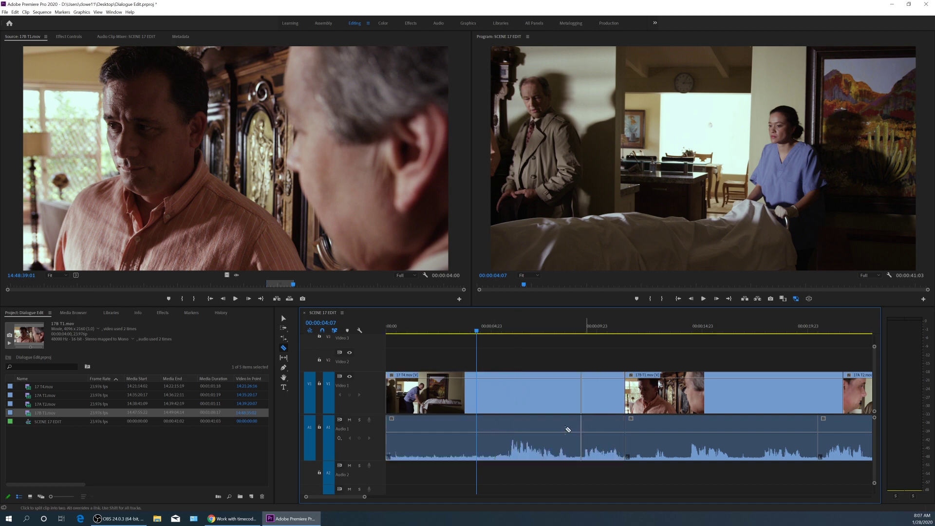
click(480, 396)
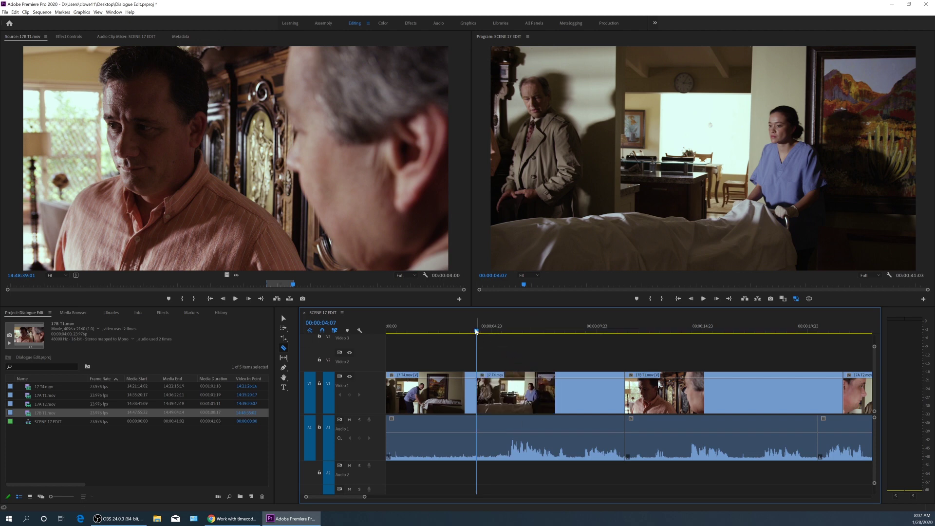
click(503, 331)
drag(510, 331, 512, 331)
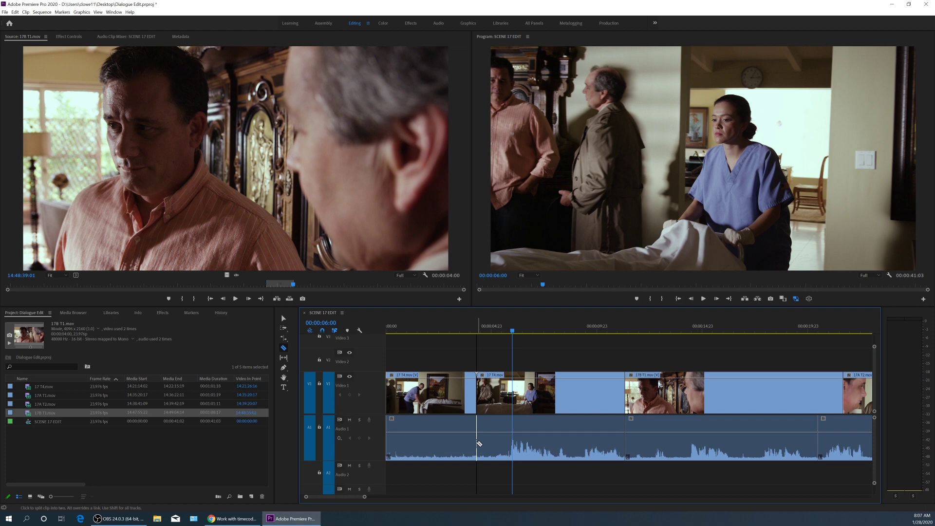
Check both 17 T4.mov pieces with the Selection tool, then delete the first video piece
key(v)
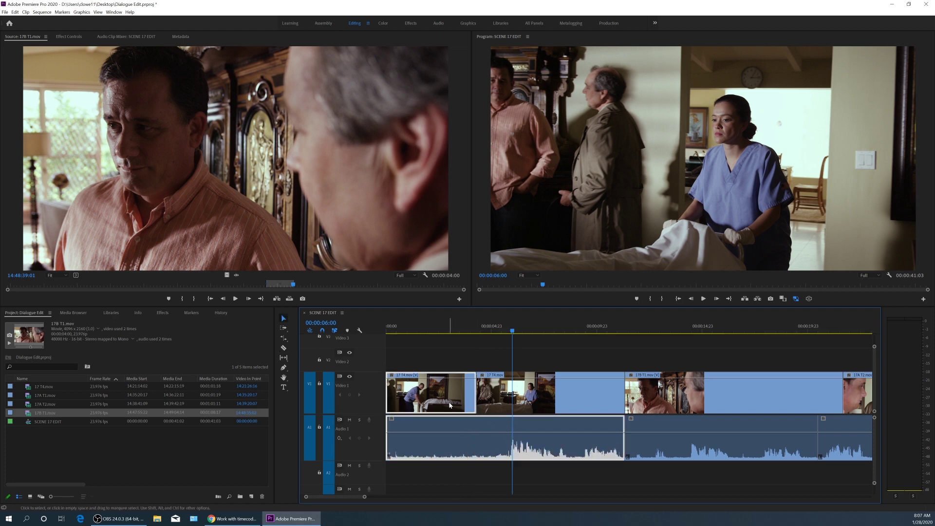
click(452, 404)
click(525, 397)
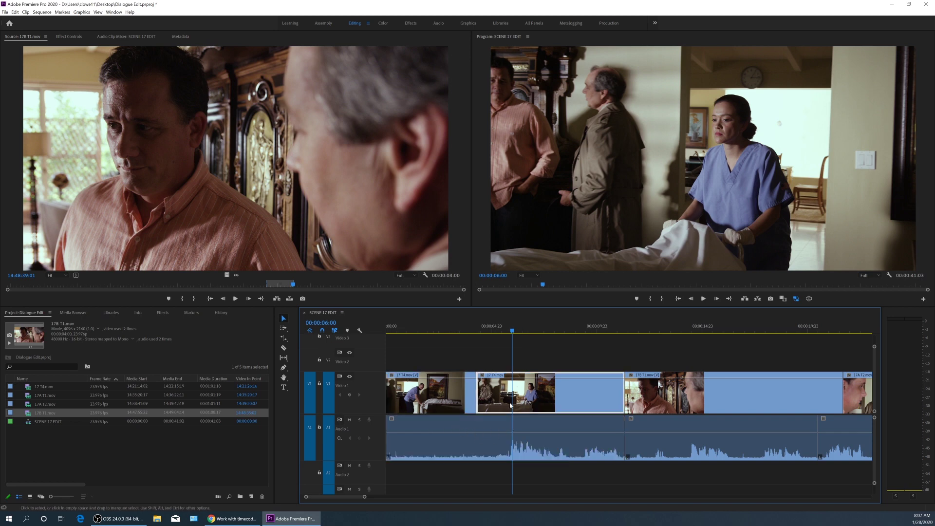
click(451, 390)
shift+click(452, 391)
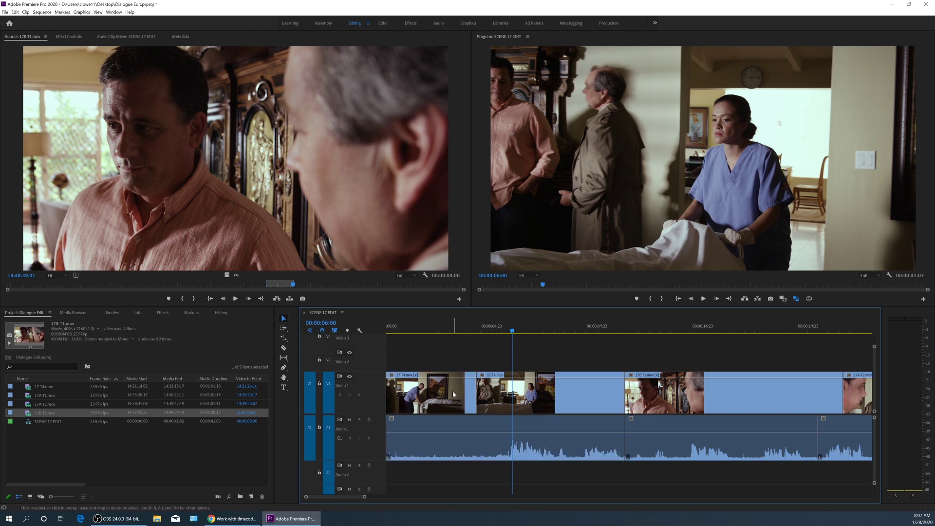
click(452, 390)
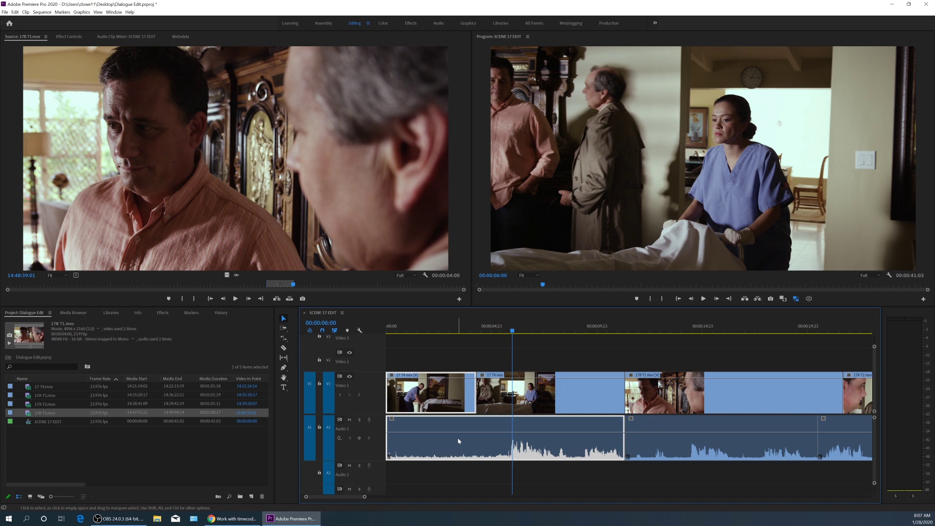
click(470, 365)
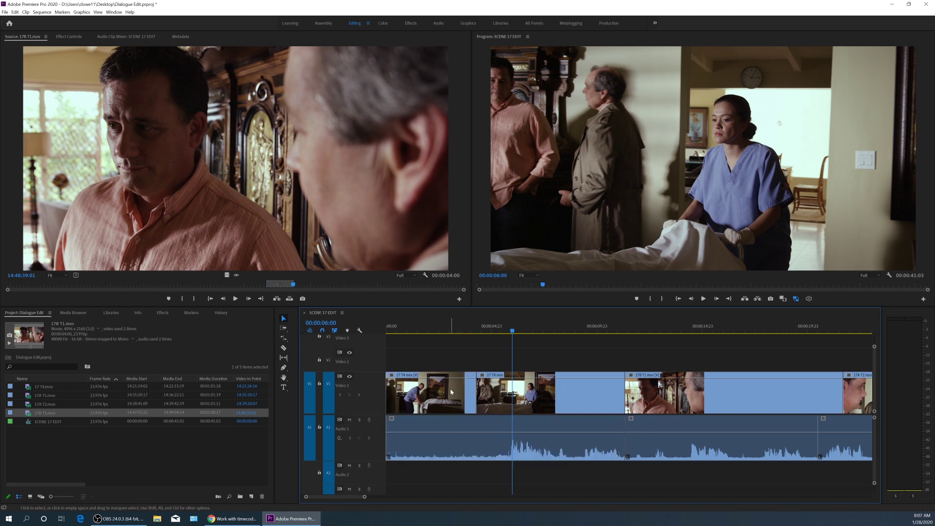
click(450, 390)
key(Delete)
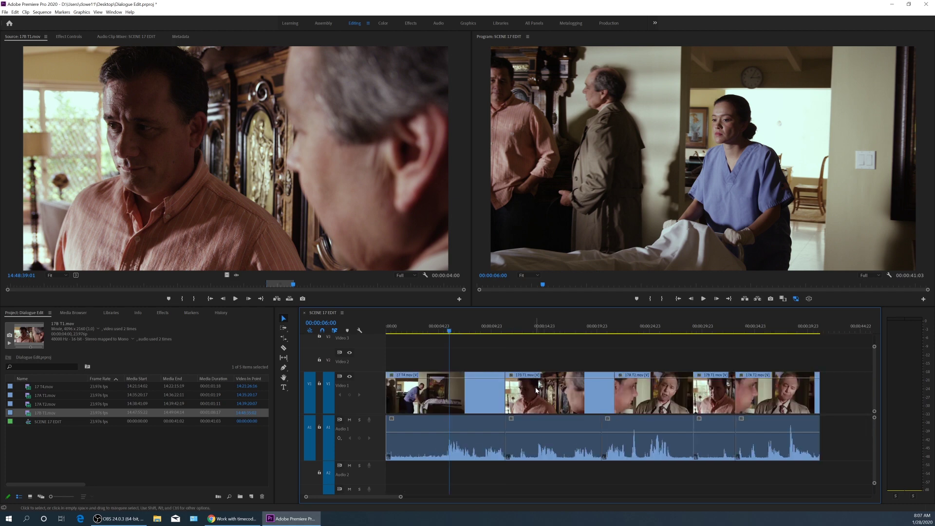
Move 17B T1.mov up to V2 and stop targeting audio track A2
drag(536, 390, 421, 371)
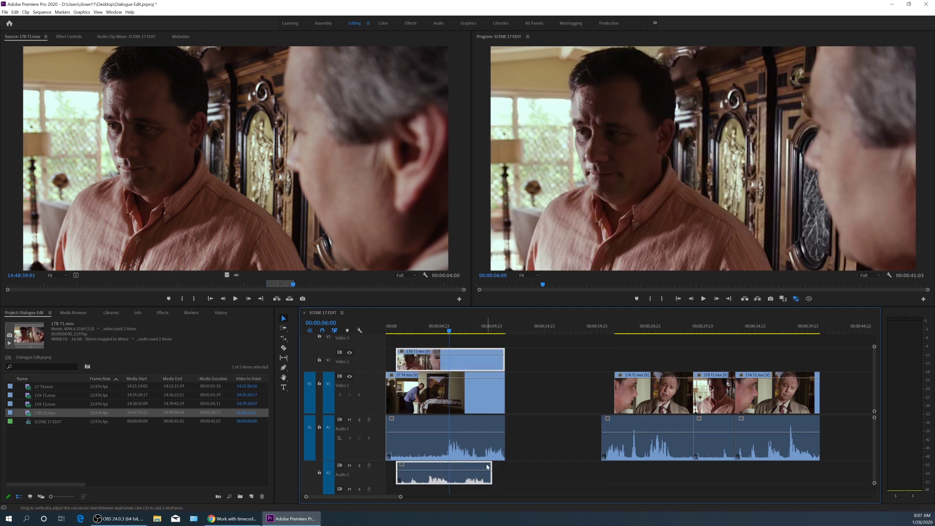
click(529, 390)
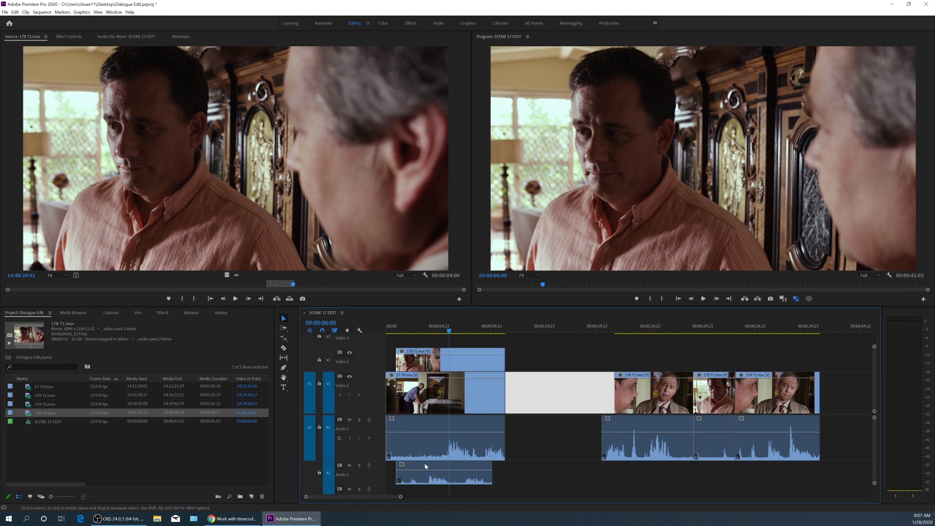
click(328, 473)
click(383, 389)
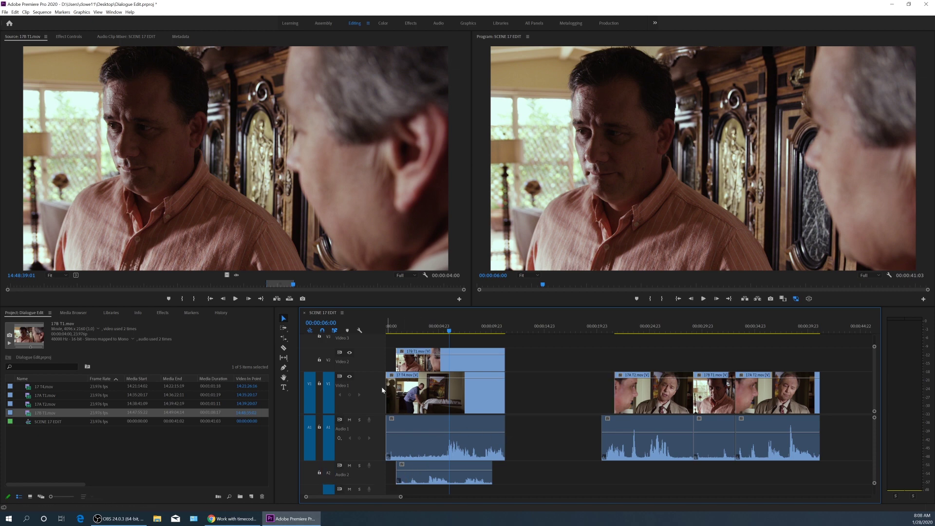
Razor-cut 17 T4.mov at 00:00:08:01, then undo the cut
key(Down)
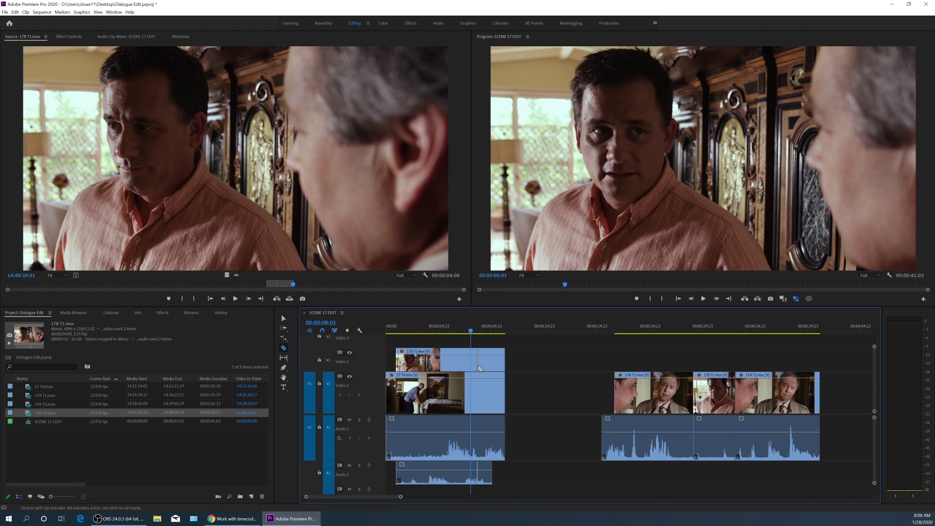
key(c)
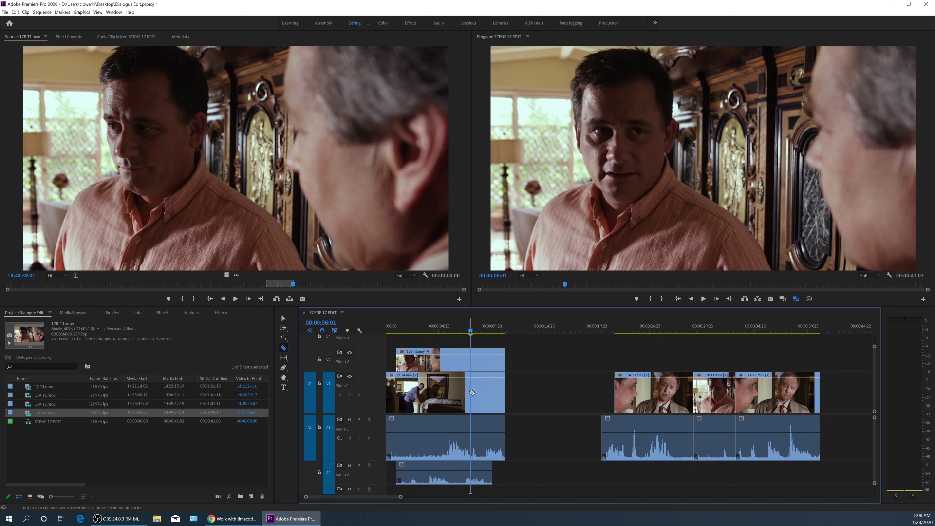
click(469, 392)
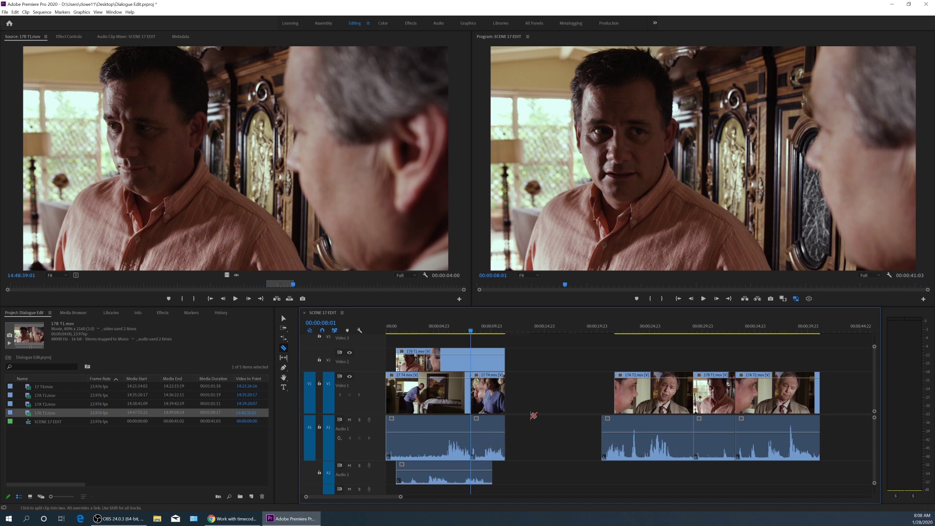
click(513, 326)
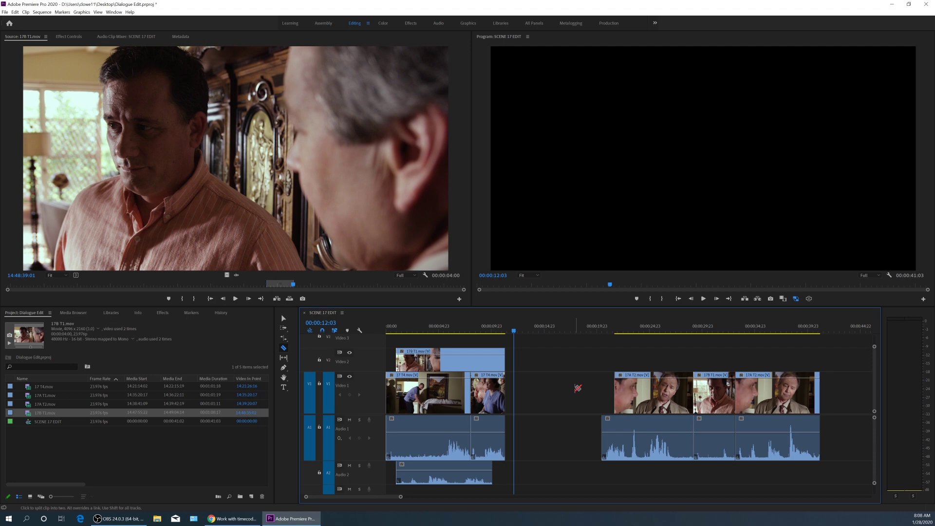
key(ctrl+z)
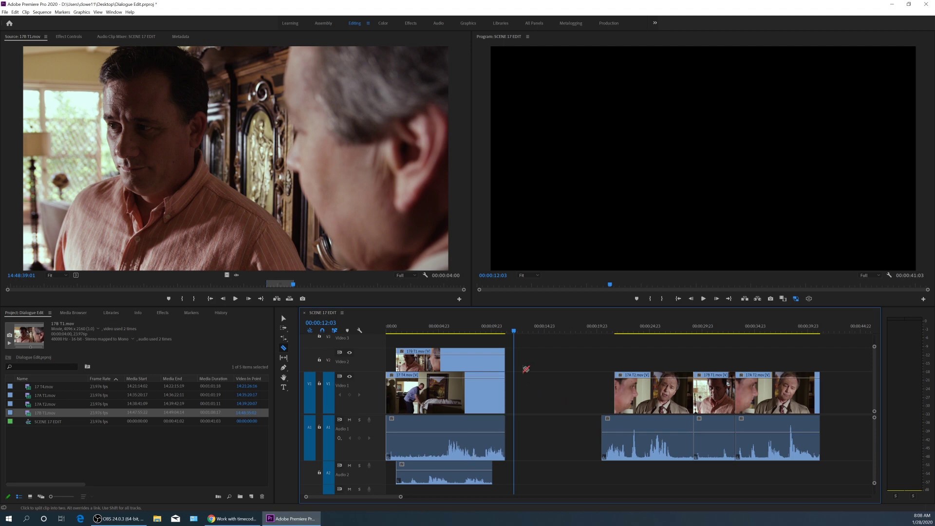
Cut all tracks at once, delete every clip to its right with Track Select Forward, then undo
shift+click(445, 379)
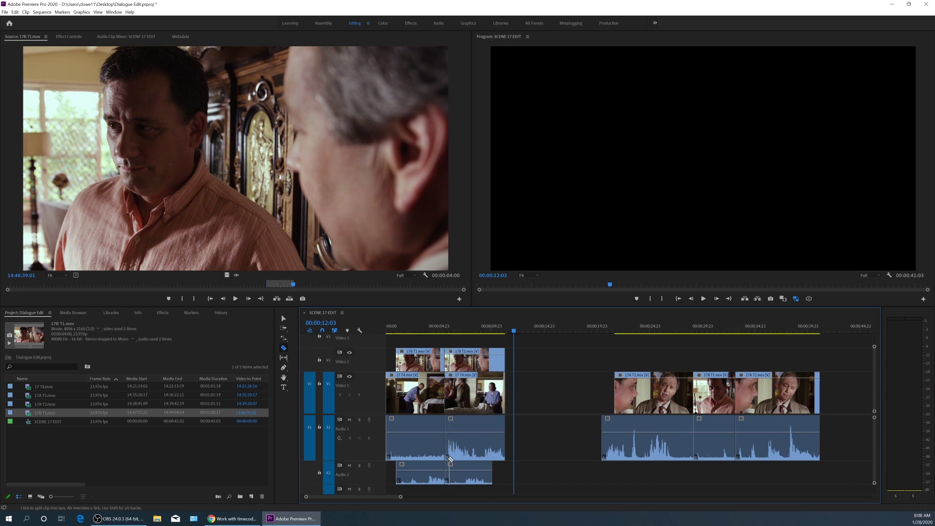
key(a)
click(456, 369)
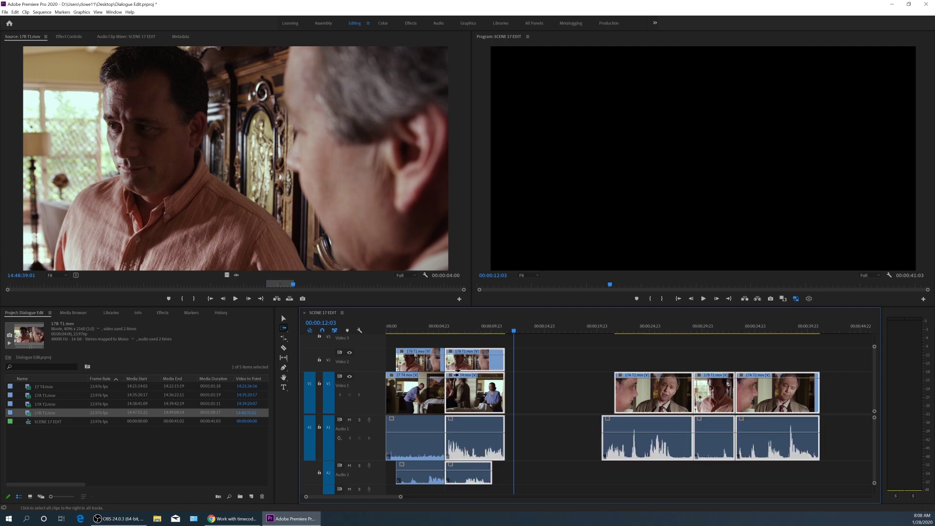
key(Delete)
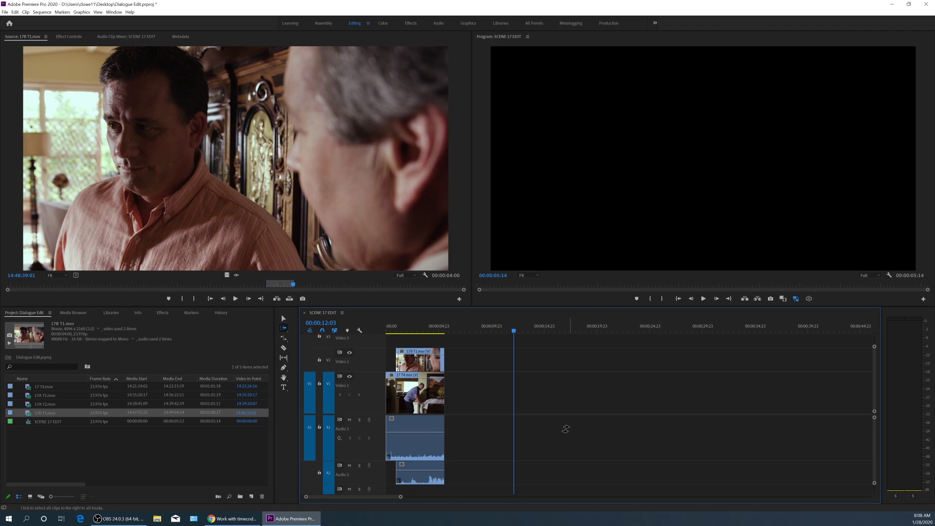
key(ctrl+z)
Place the playhead at 00:00:04:08 and split 17 T4.mov with Ctrl+K
key(v)
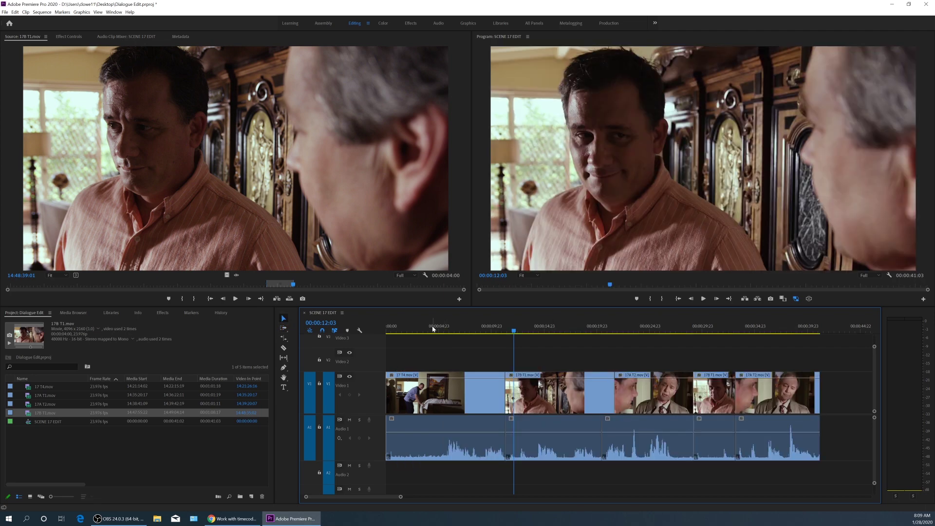
click(433, 329)
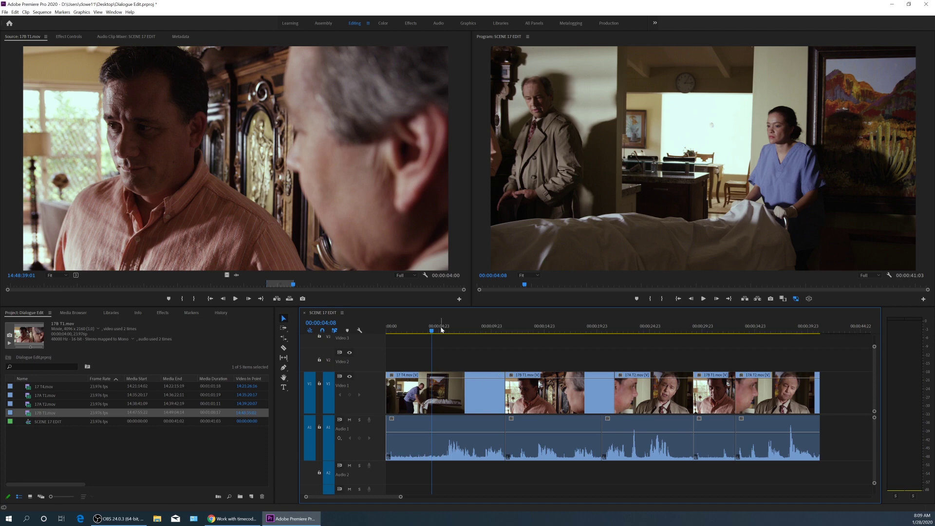
key(ctrl+k)
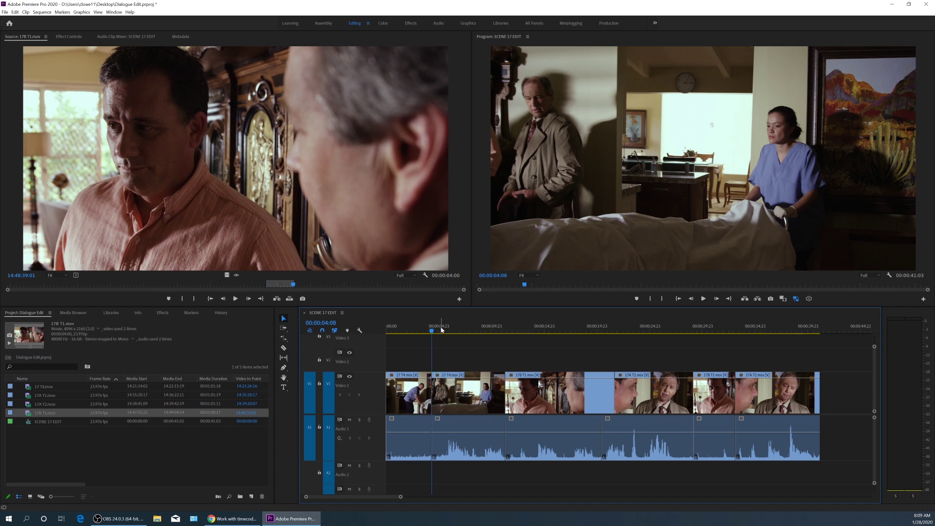